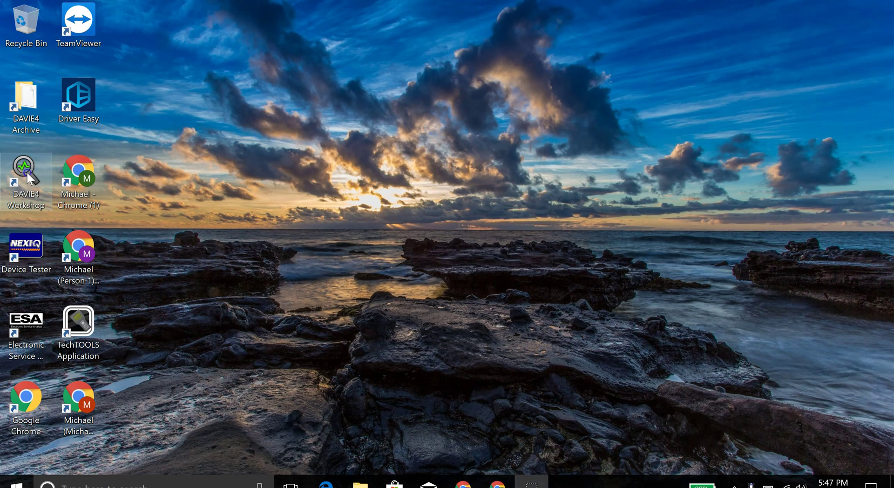
Launch DAVIE4 Workshop from its desktop shortcut and wait for the login dialog
double_click(27, 172)
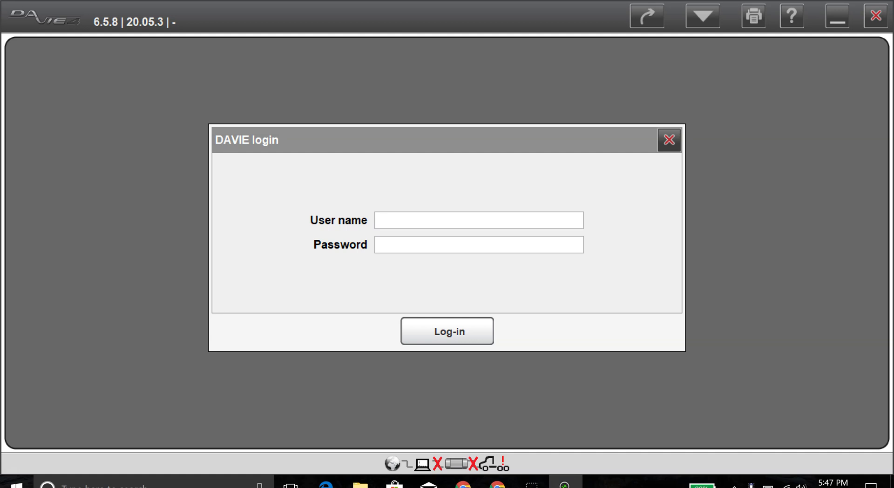
Enter the workshop account's user name and password in the DAVIE4 login dialog
text(usernamename)
key(Tab)
text(passwrd1234567)
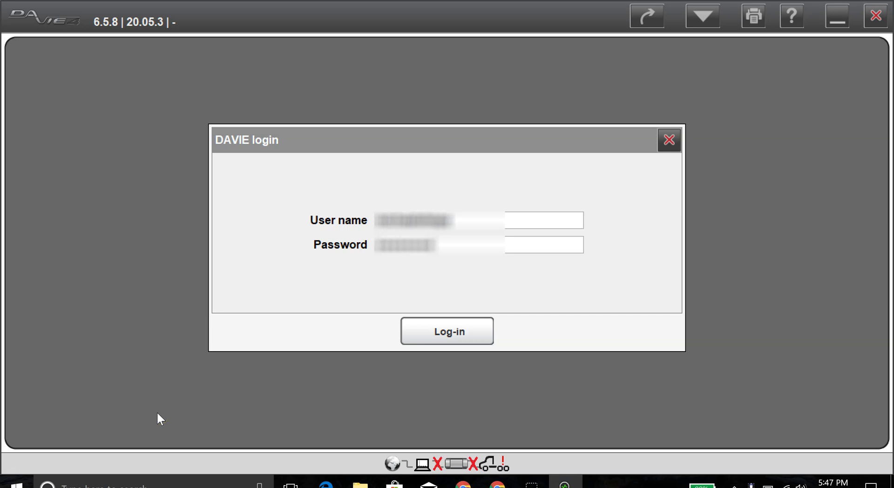
Submit the login and wait for the home screen showing Identify vehicle
key(Return)
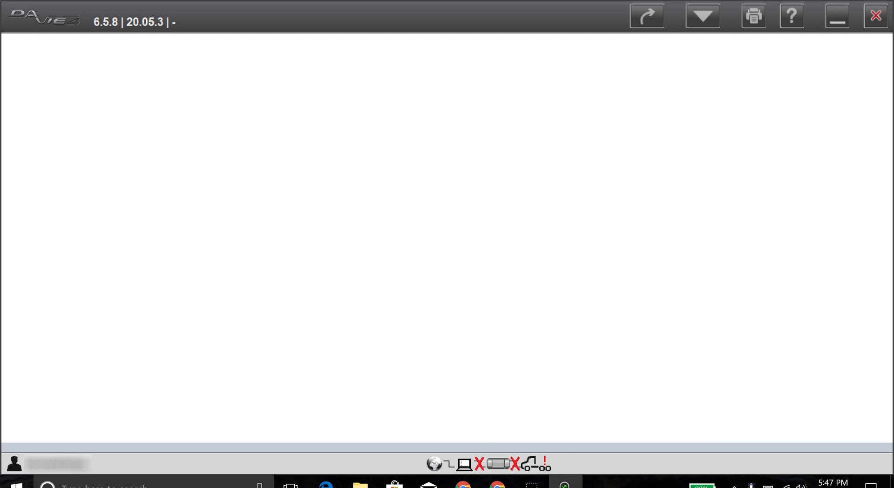
mouse_move(474, 472)
mouse_down()
mouse_move(521, 471)
mouse_move(512, 475)
mouse_up()
mouse_move(495, 444)
mouse_down()
mouse_move(489, 454)
mouse_move(499, 448)
mouse_up()
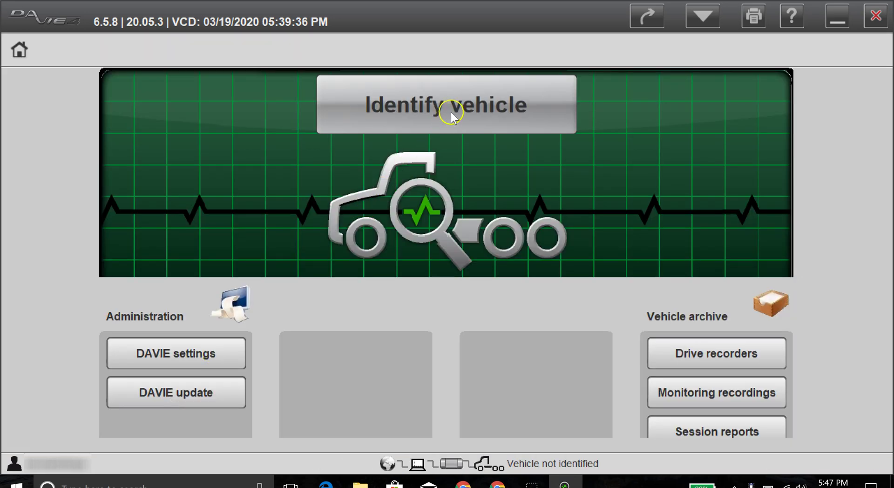
Start identification of the connected MX-13 vehicle until the quick check prompt appears
click(452, 116)
click(426, 122)
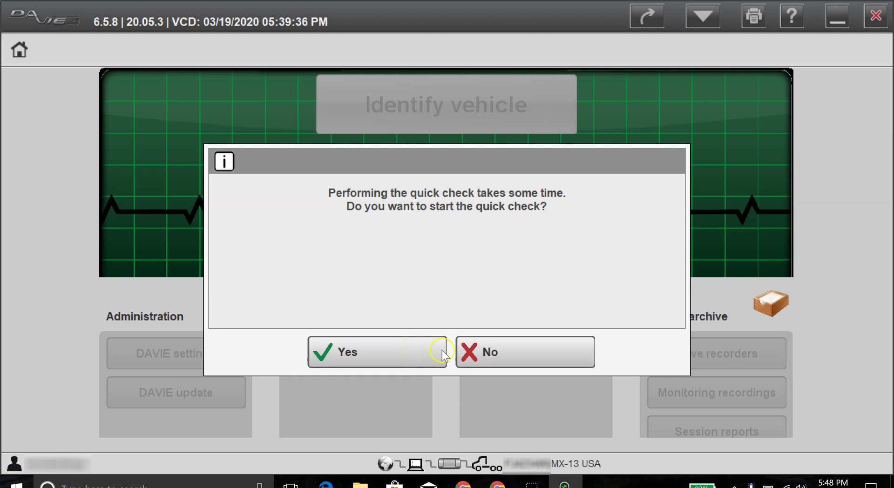
Agree to the quick check and let it finish until Monitoring, Testing, Repair support, Maintenance and Software are enabled
click(415, 353)
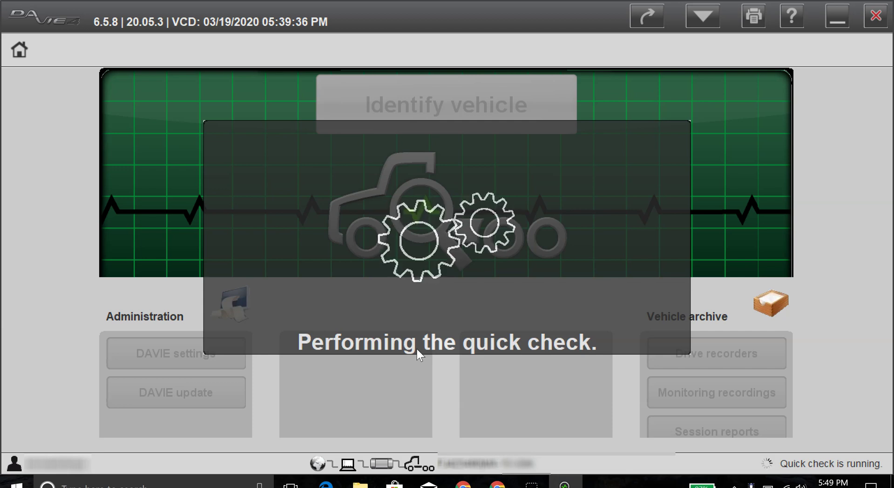
click(420, 343)
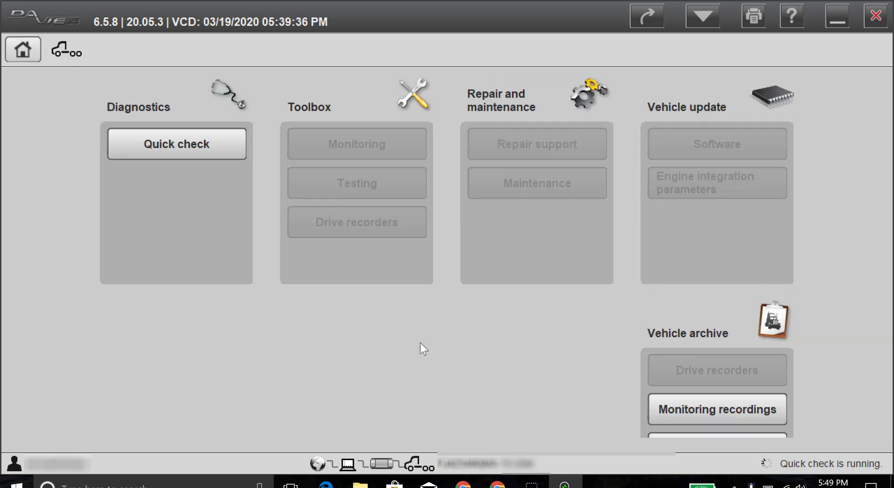
click(678, 149)
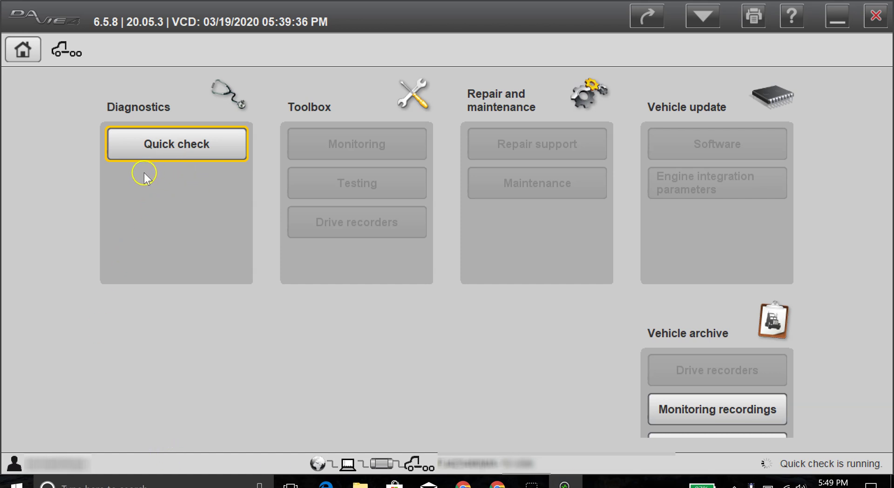
drag(134, 166, 200, 172)
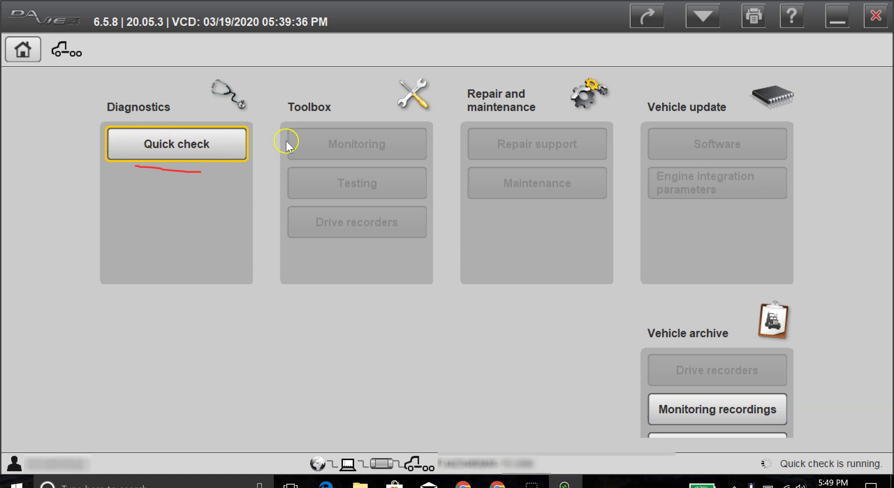
drag(286, 143, 305, 145)
drag(310, 184, 321, 186)
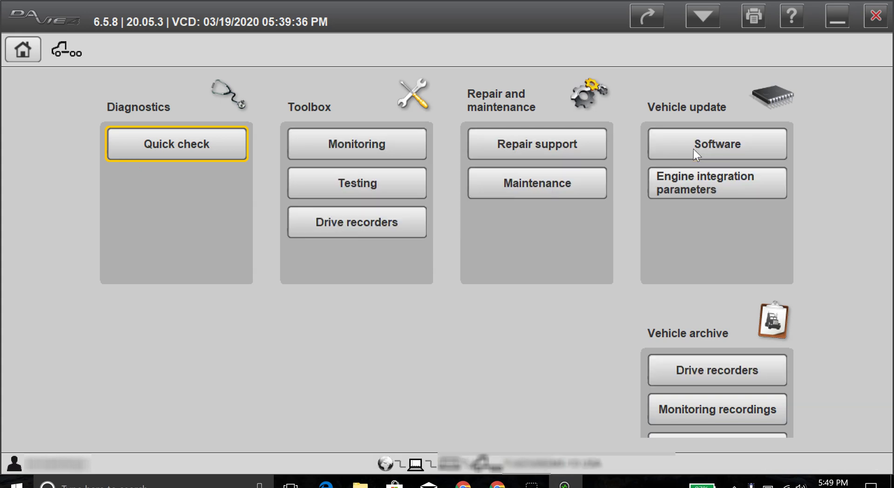
Open the Software page listing PCI and EAS-3, and select the PCI row
click(693, 149)
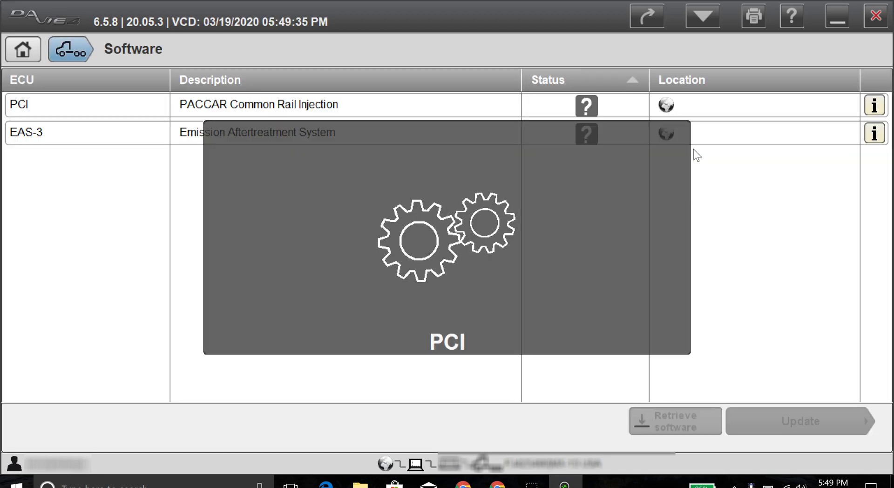
click(693, 149)
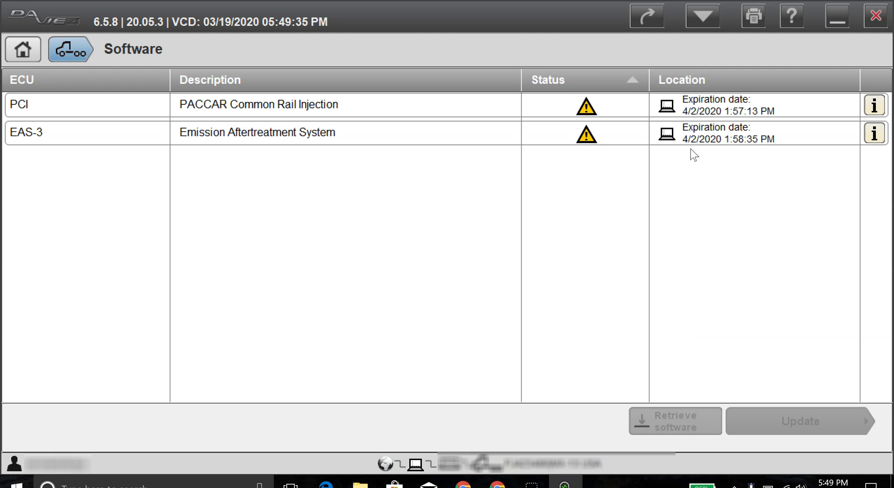
click(701, 106)
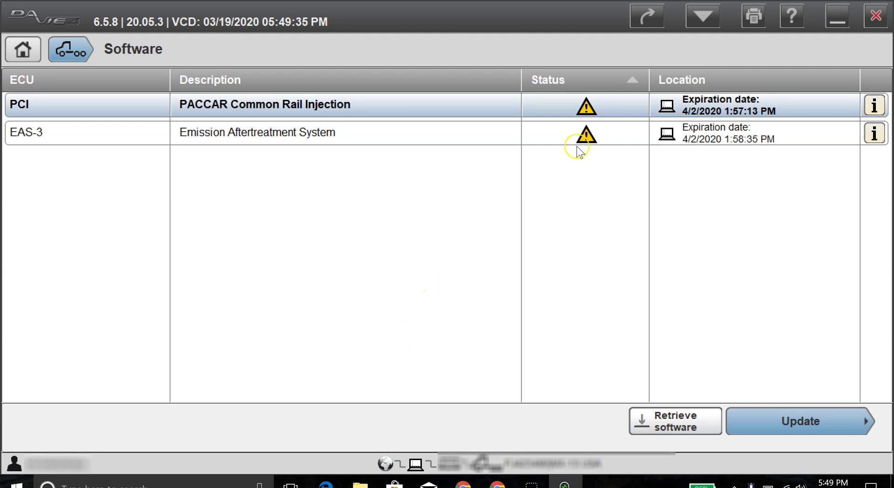
drag(544, 100, 548, 139)
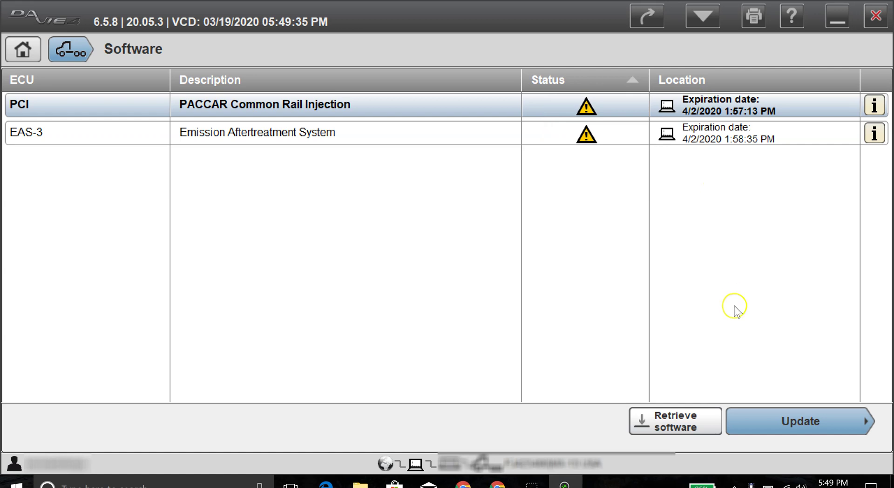
Retrieve new software for PCI and EAS-3, downloading all 18 files
click(682, 422)
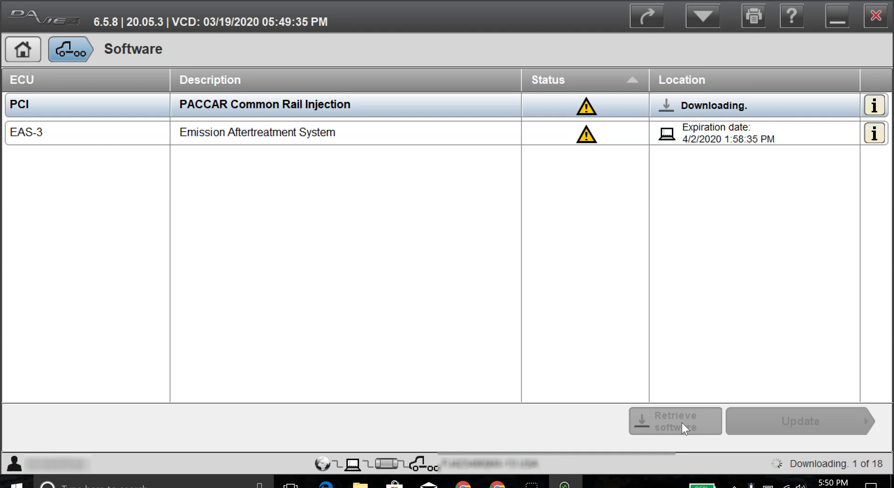
click(683, 420)
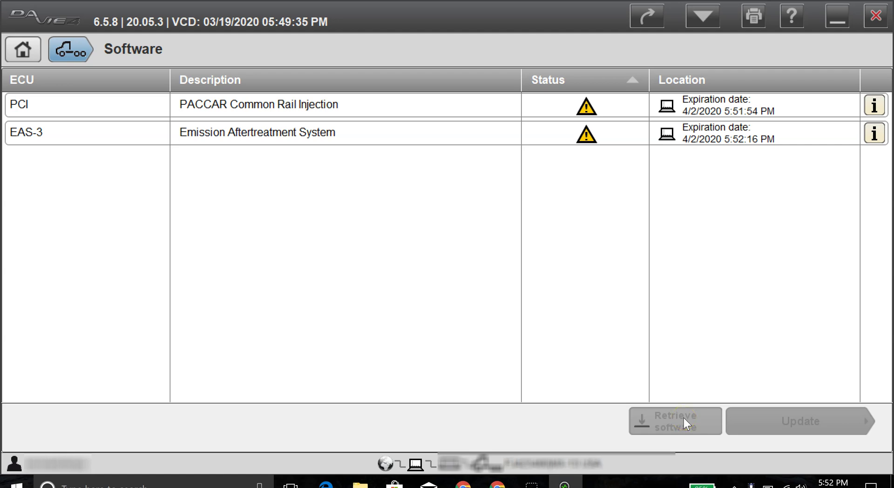
Select PCI again, start its update and accept the Caution dialog
click(732, 110)
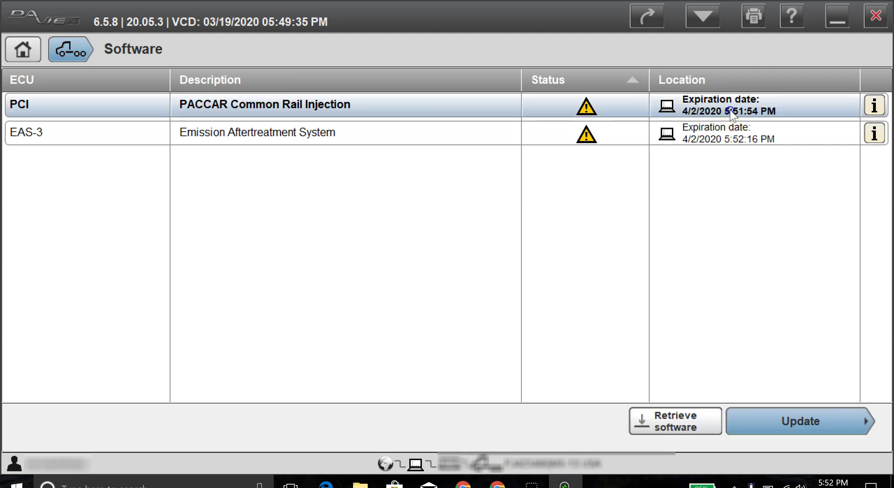
click(773, 420)
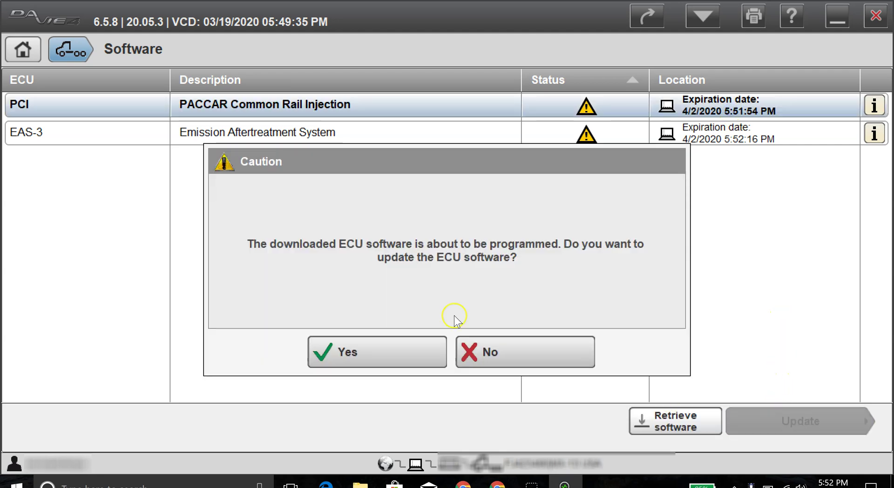
click(351, 350)
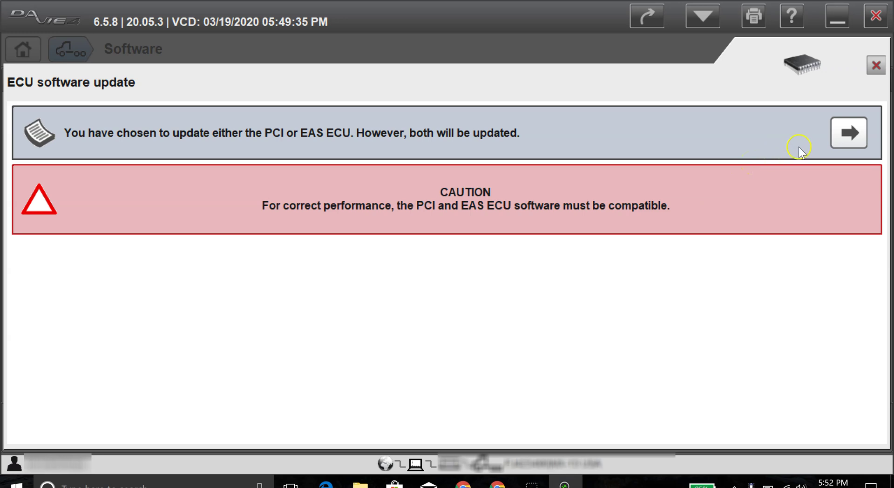
Continue past the both-ECUs notice and the fulfilled 0 rpm entry conditions
click(847, 132)
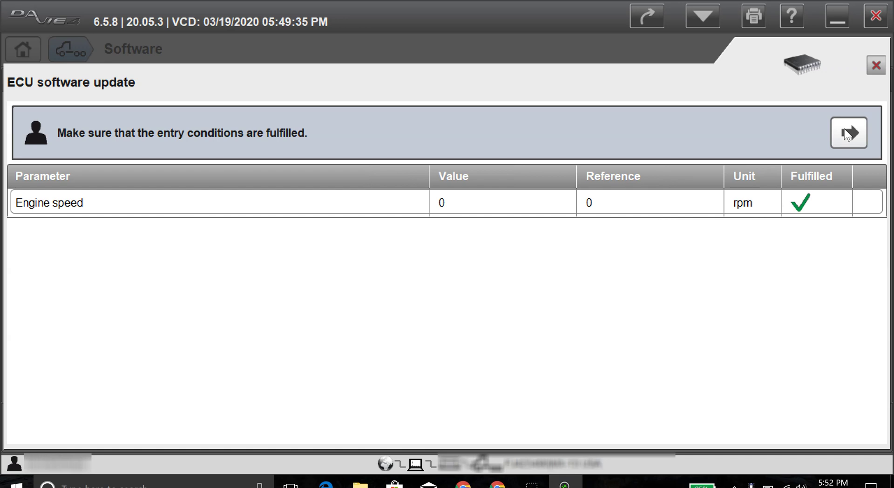
click(847, 133)
Start ECU programming and wait for Updating EAS-3 to complete successfully
click(846, 131)
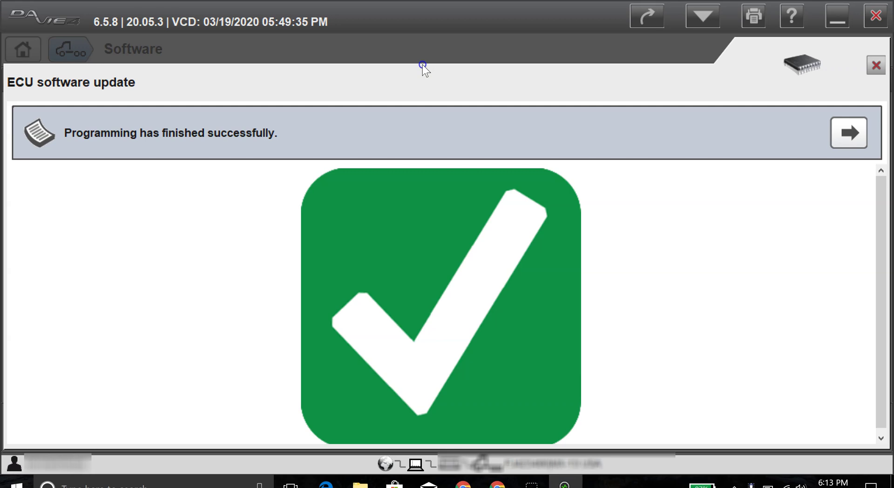
Confirm the programming success message and return to the Software list showing PCI and EAS-3 checkmarks
click(845, 130)
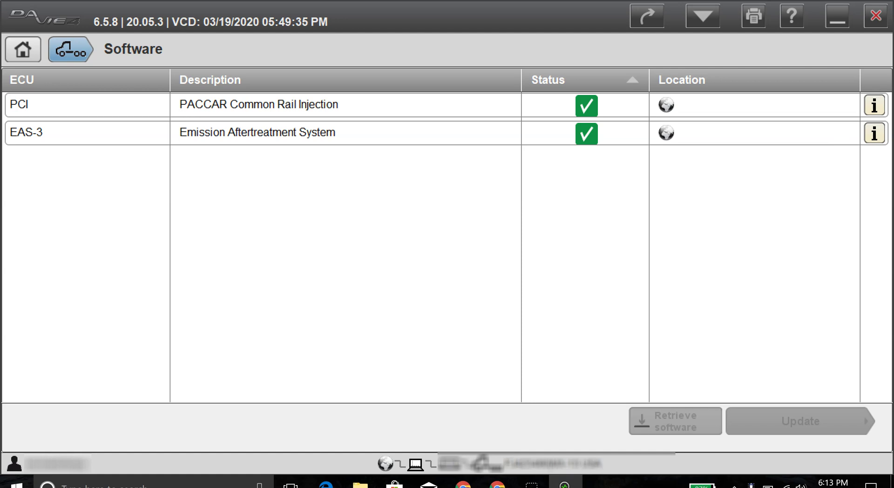
mouse_move(536, 107)
mouse_down()
mouse_move(559, 110)
mouse_move(555, 133)
mouse_up()
Close the Software page and return to the vehicle main menu to create the report
click(833, 132)
click(617, 141)
click(77, 50)
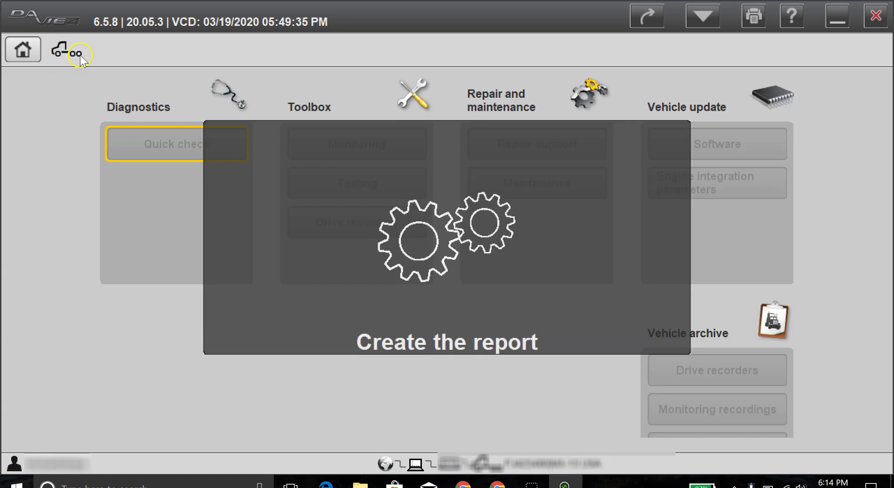